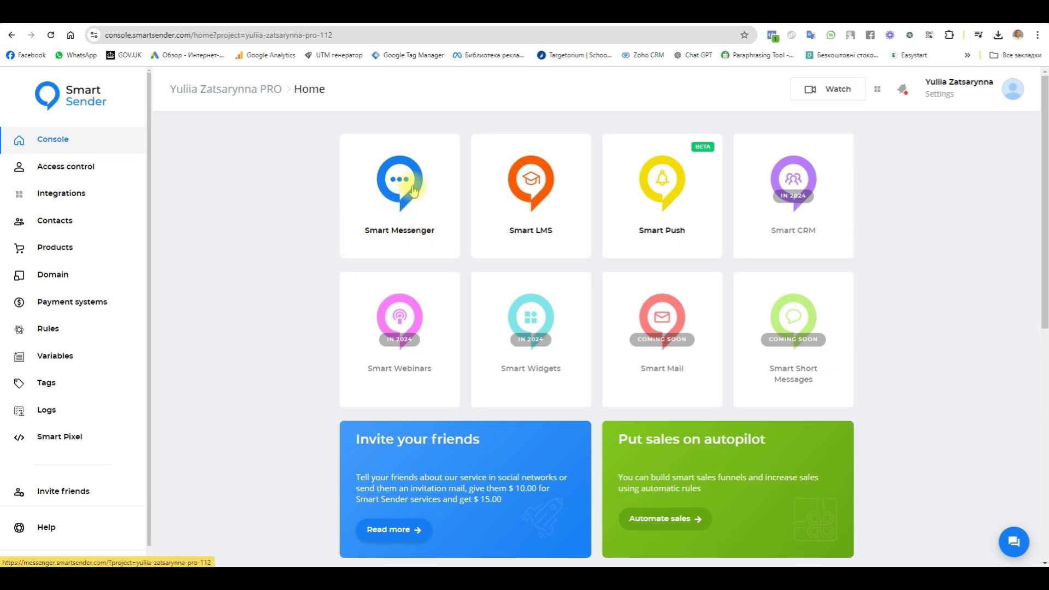
Open the Static menu tool among the growth tools of Smart Messenger.
click(375, 227)
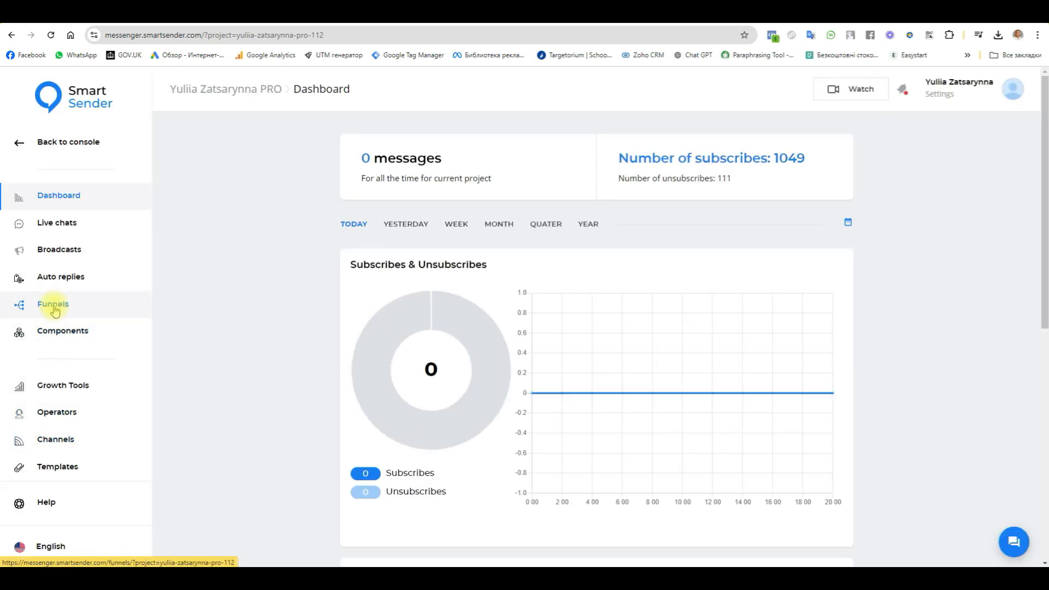
click(48, 383)
scroll(605, 450, down, 7)
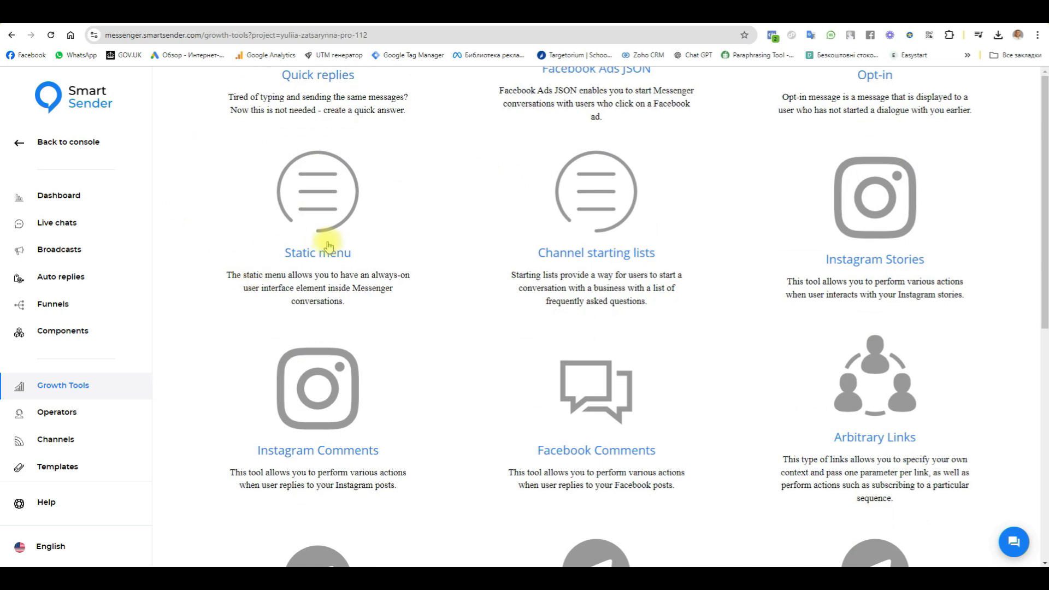
click(321, 195)
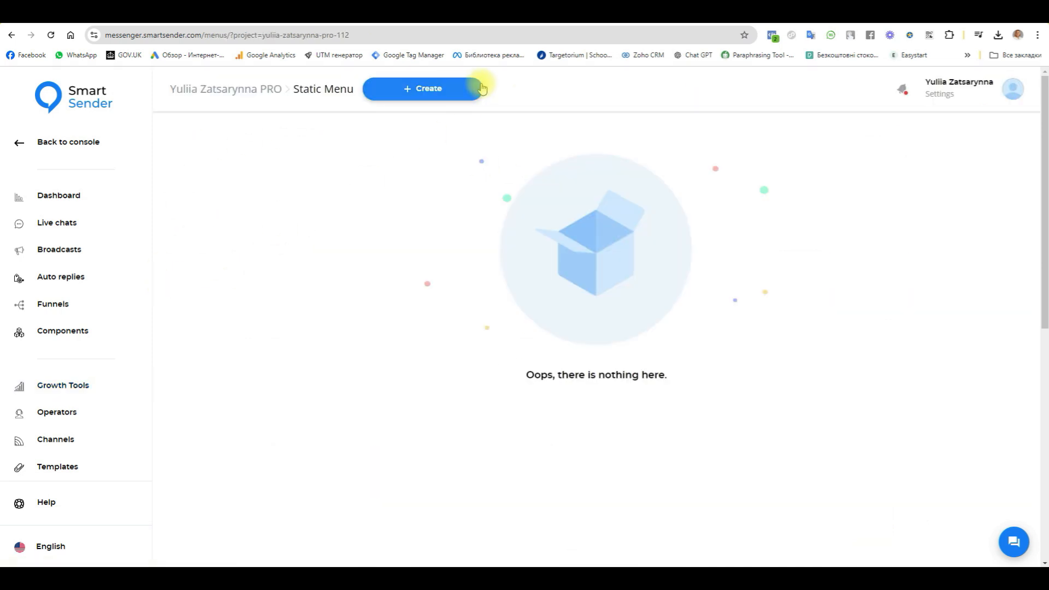
Create a static menu for the Instagram channel and open it for editing.
click(424, 89)
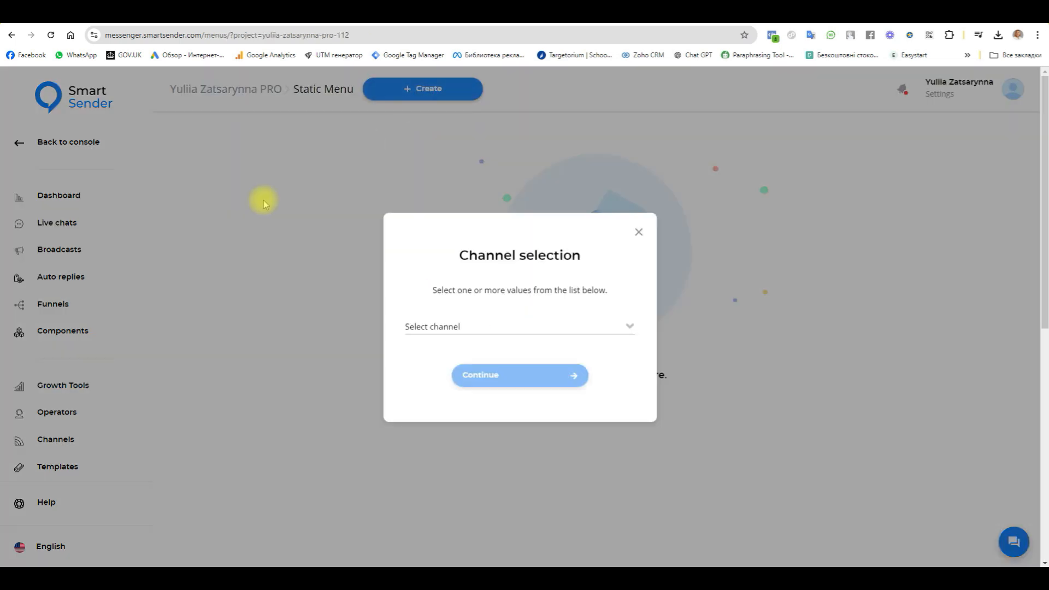
click(466, 323)
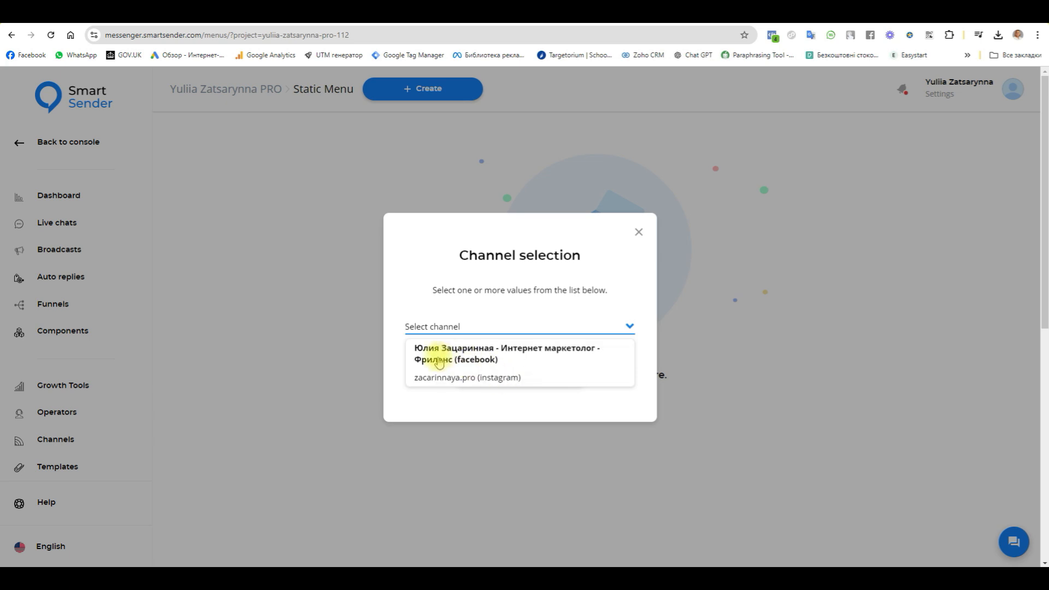
click(468, 378)
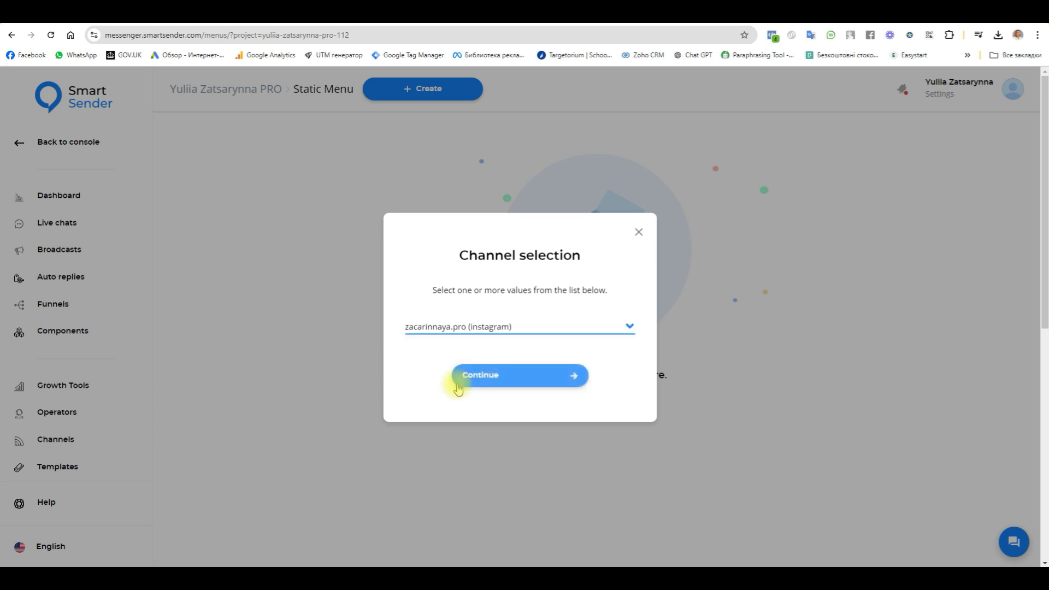
click(539, 371)
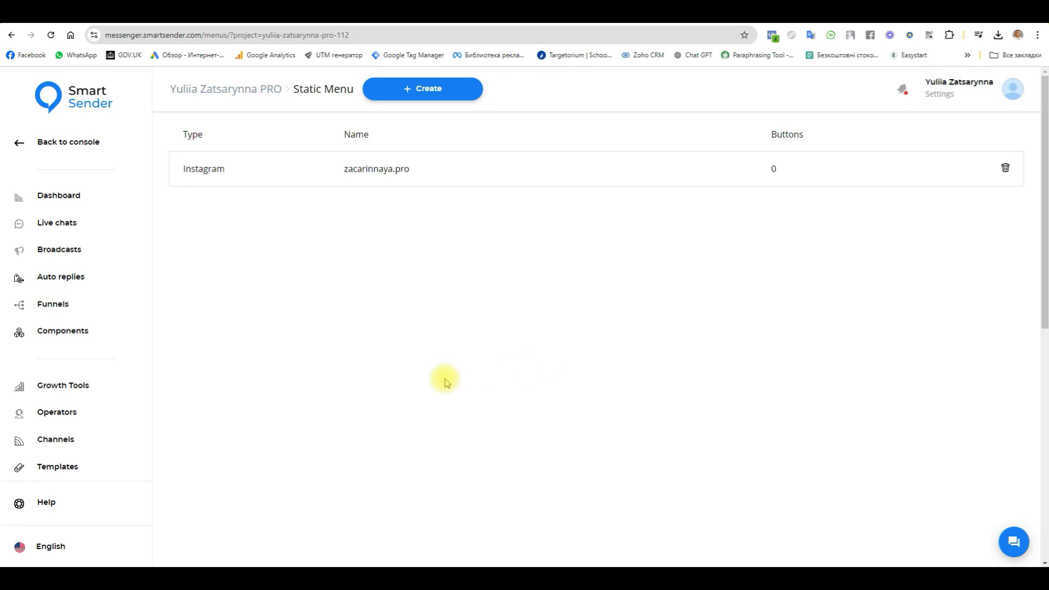
click(201, 173)
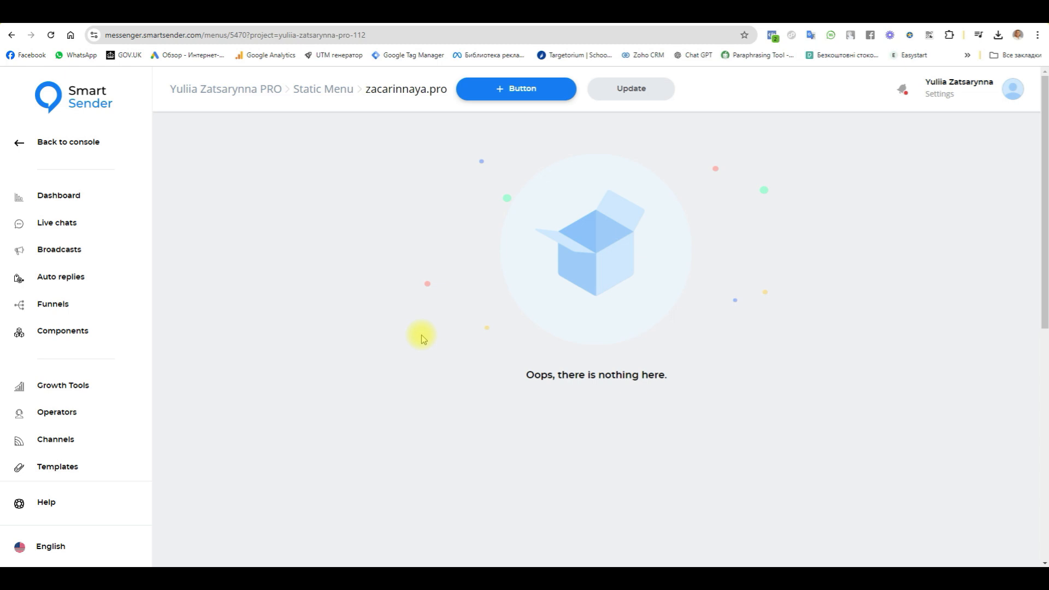
Add a button of type Base named "Next" to the Instagram static menu.
click(516, 88)
click(892, 195)
click(876, 242)
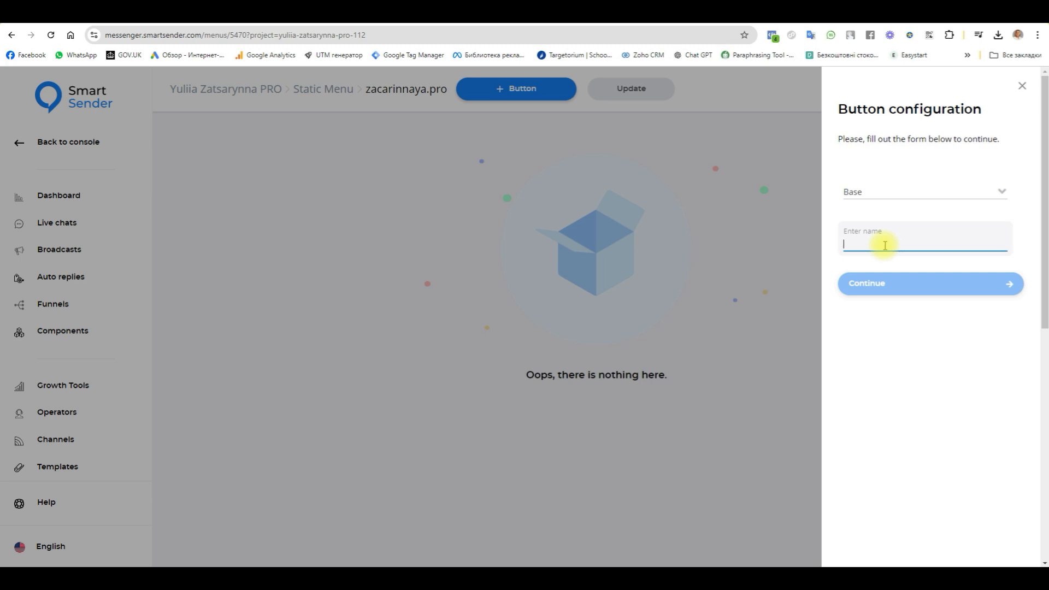
text(Ne)
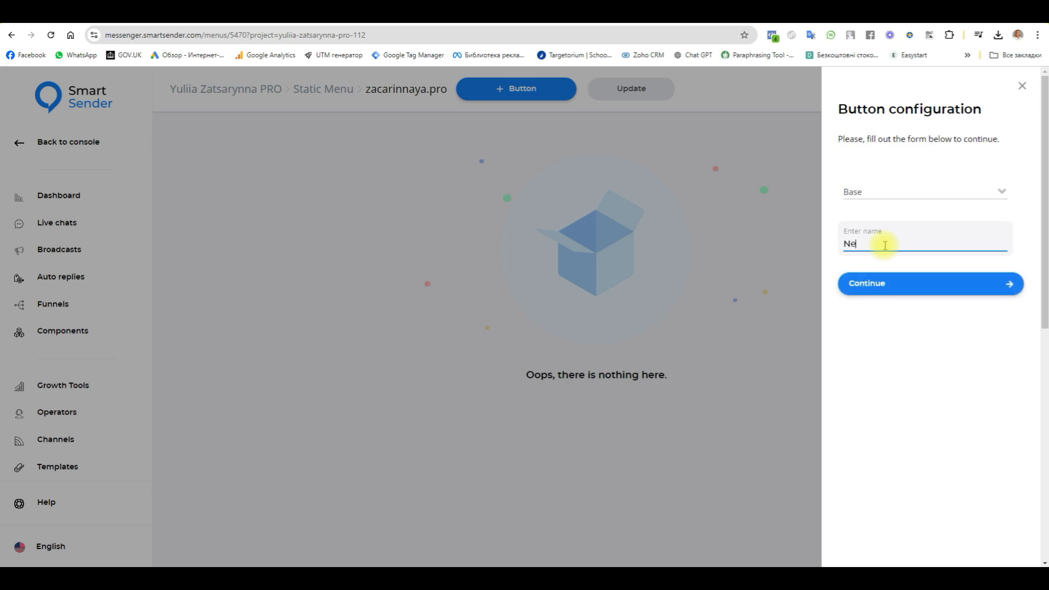
text(xt)
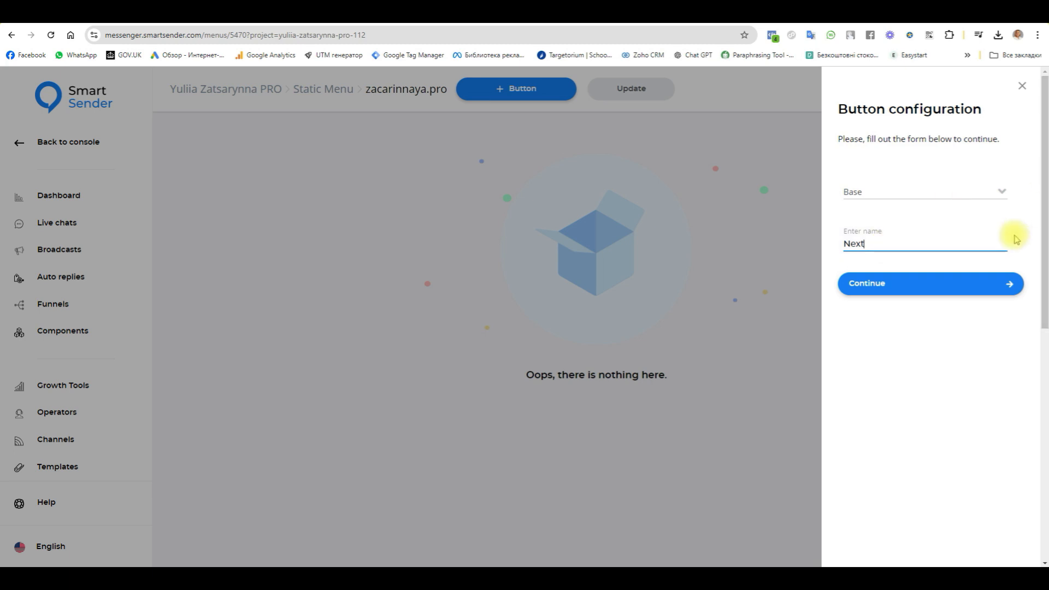
click(963, 283)
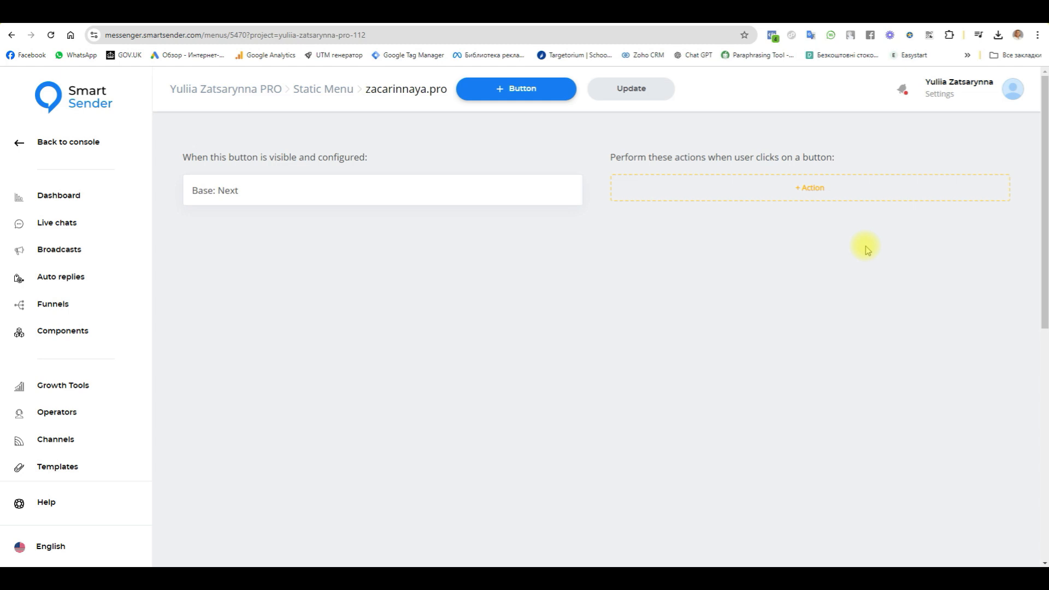
Add a Subscribe to funnel action with the funnel "Женские практики главная - поток 1" to the Next button.
click(829, 182)
click(503, 333)
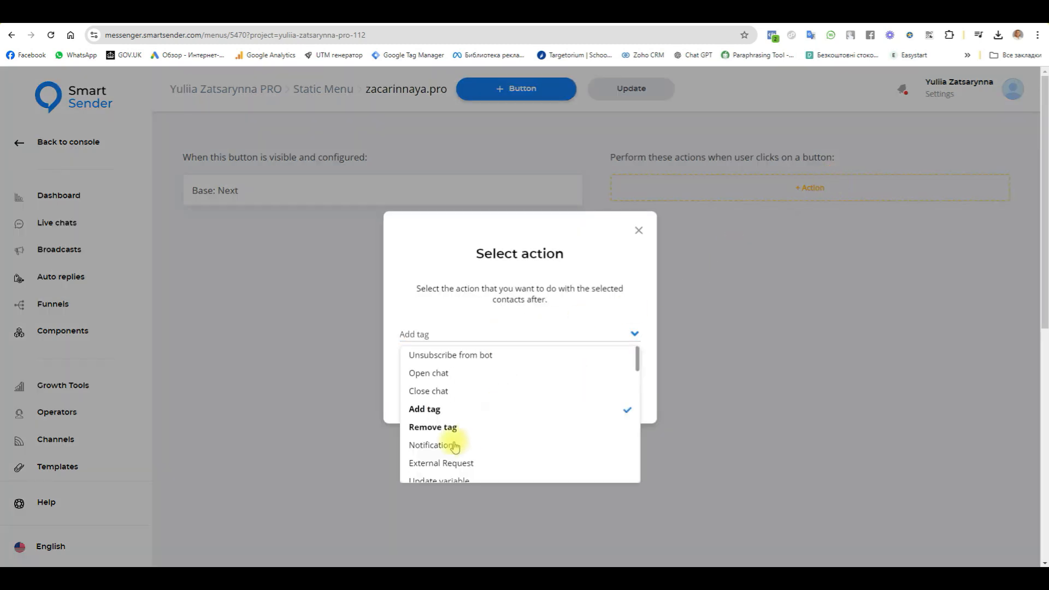
scroll(480, 449, down, 1)
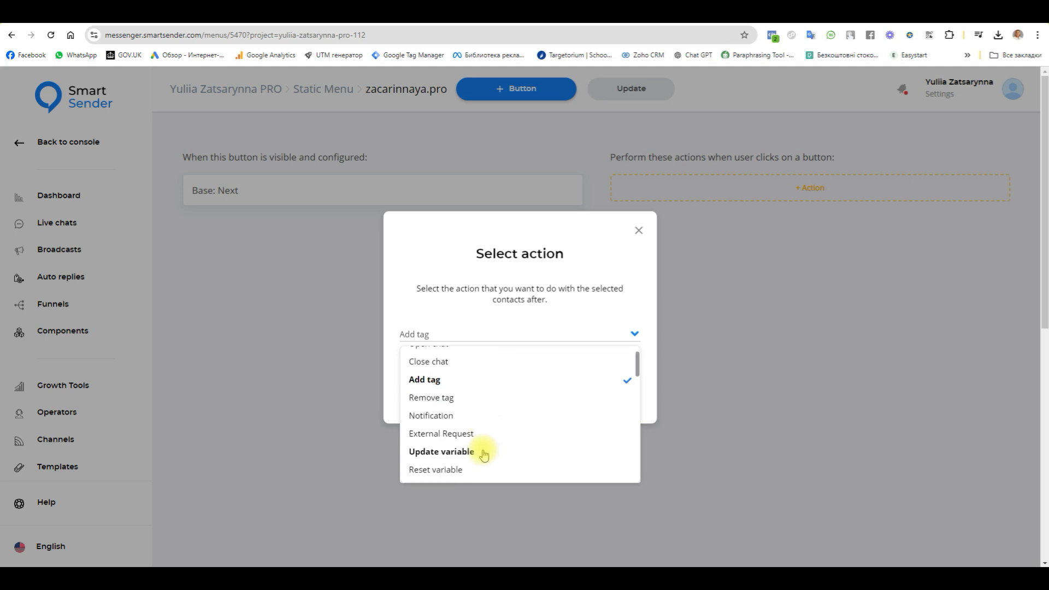
scroll(484, 455, down, 1)
scroll(427, 394, up, 1)
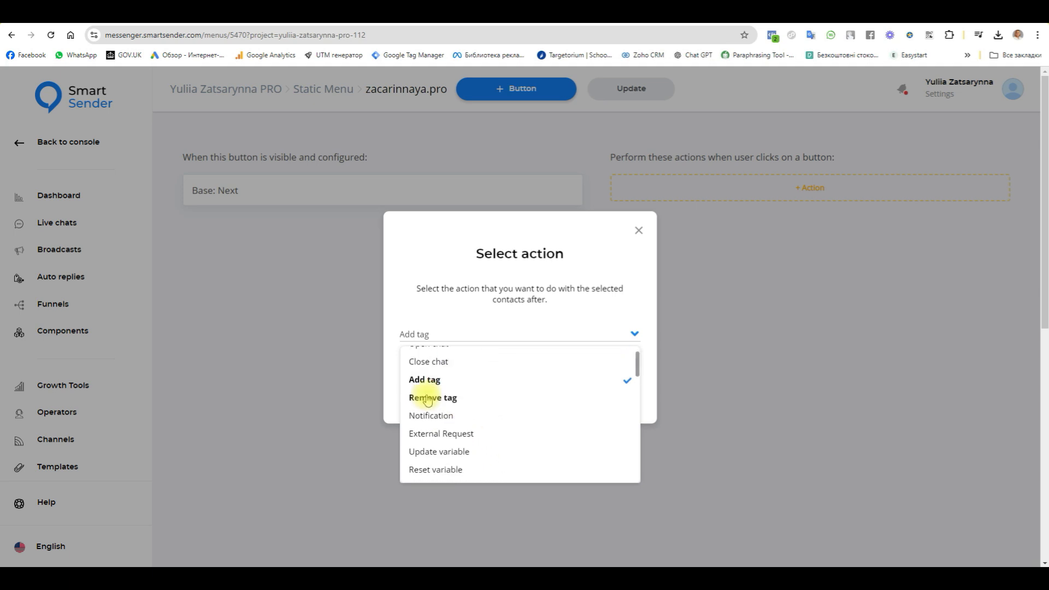
scroll(428, 400, down, 1)
click(435, 457)
click(501, 375)
click(887, 192)
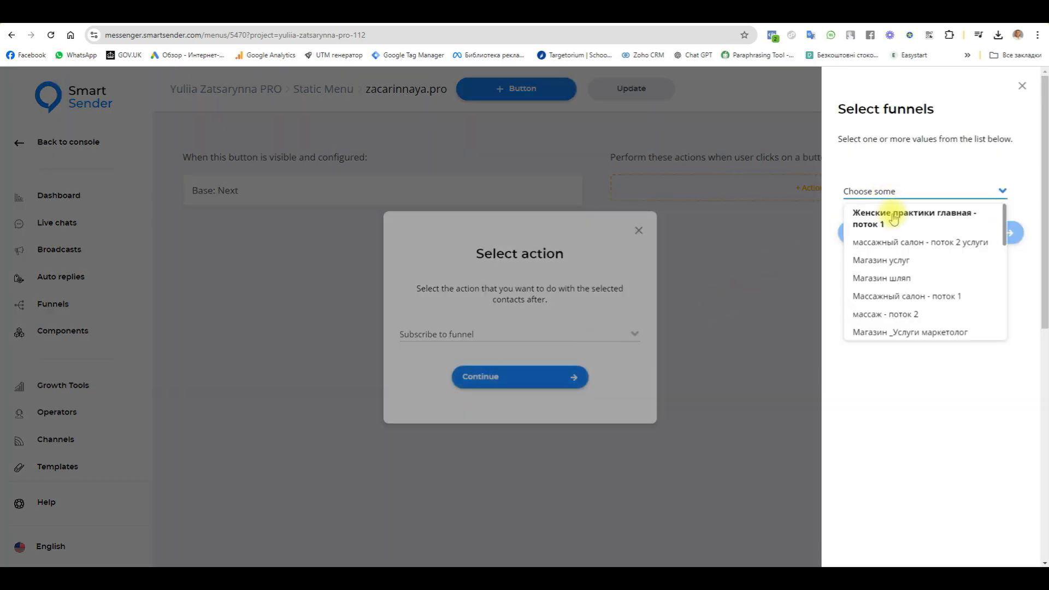
click(889, 219)
click(869, 236)
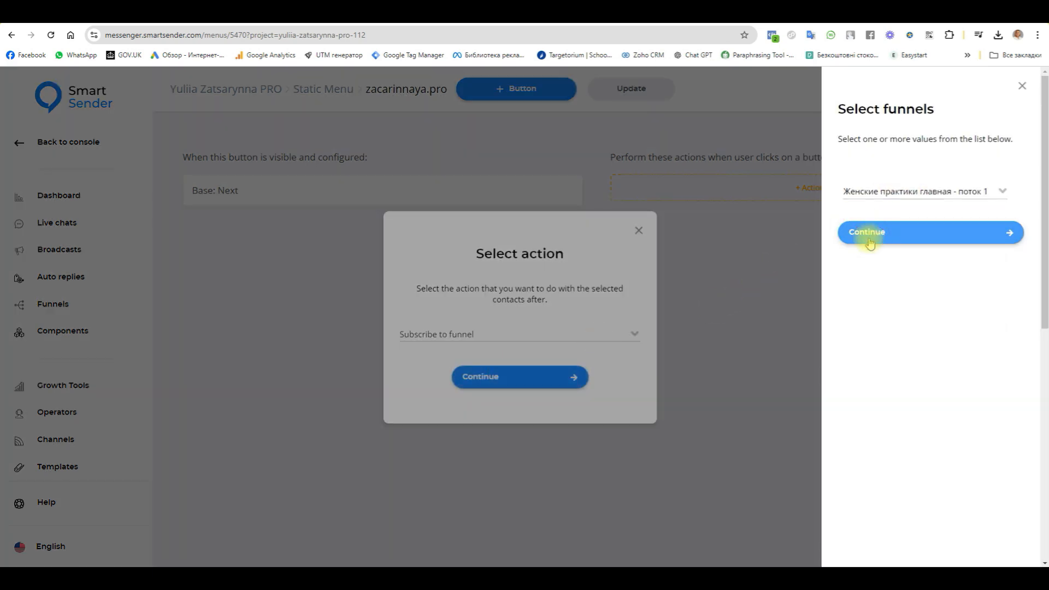
Add an Add tag action with the tag "20.05.24" to the Next button.
click(847, 271)
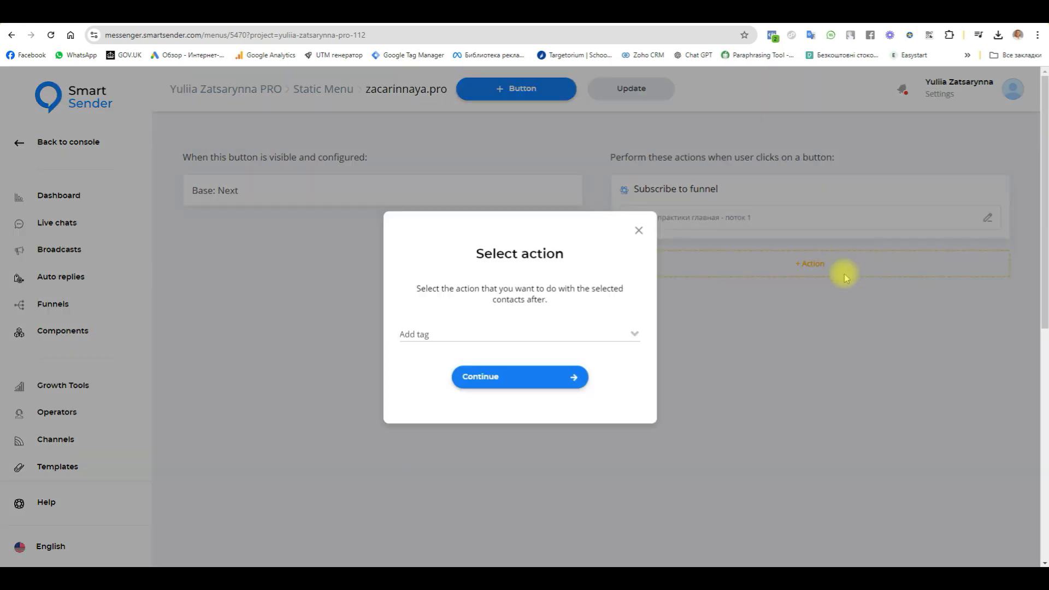
click(527, 335)
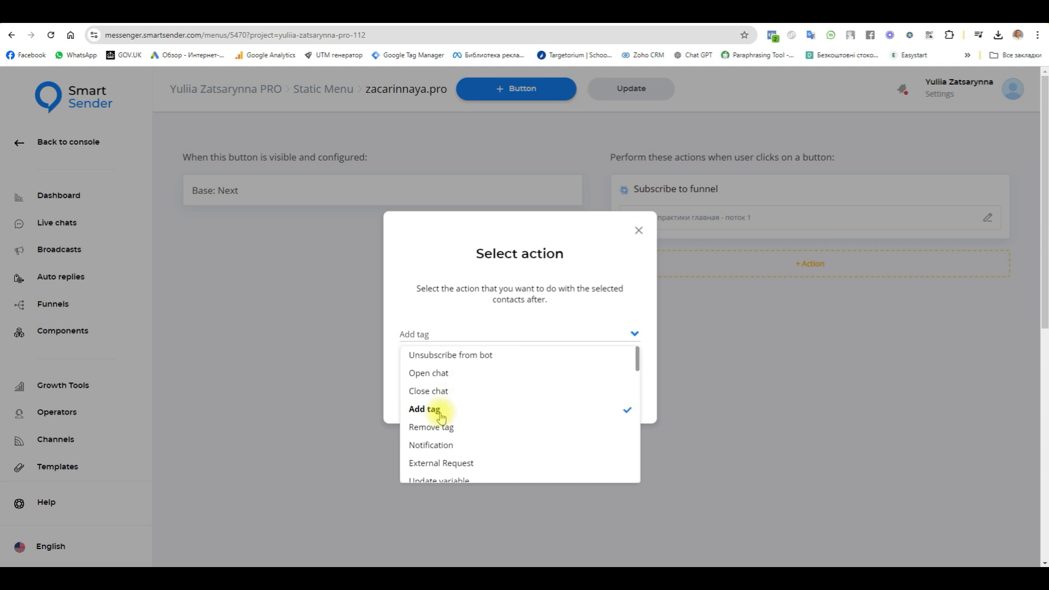
scroll(439, 418, down, 2)
scroll(437, 459, up, 2)
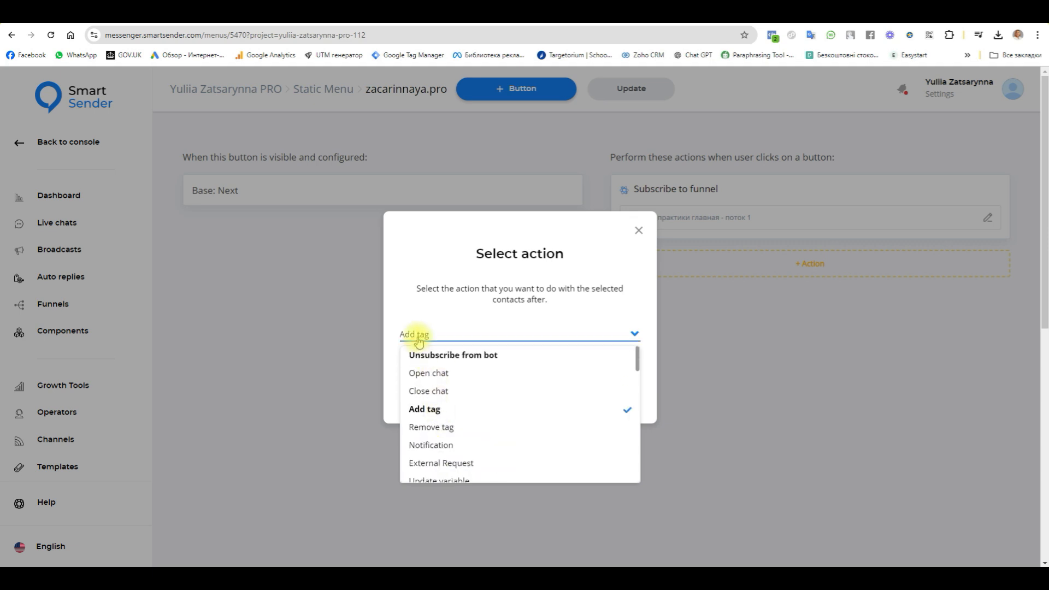
click(428, 409)
click(497, 378)
click(883, 191)
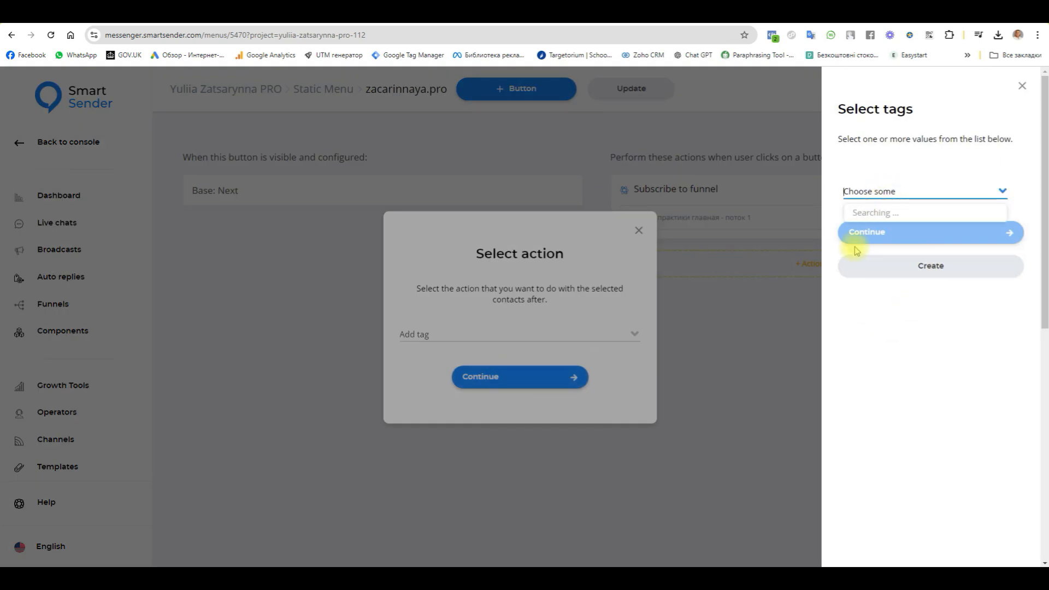
click(870, 221)
click(872, 234)
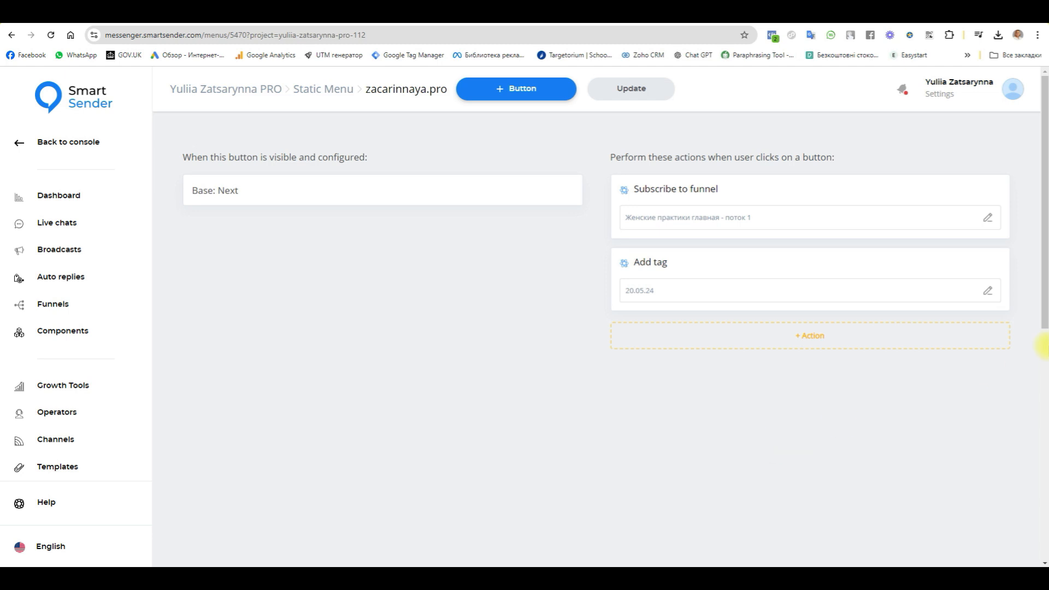
Delete the Subscribe to funnel and Add tag actions from the Next button.
mouse_move(992, 192)
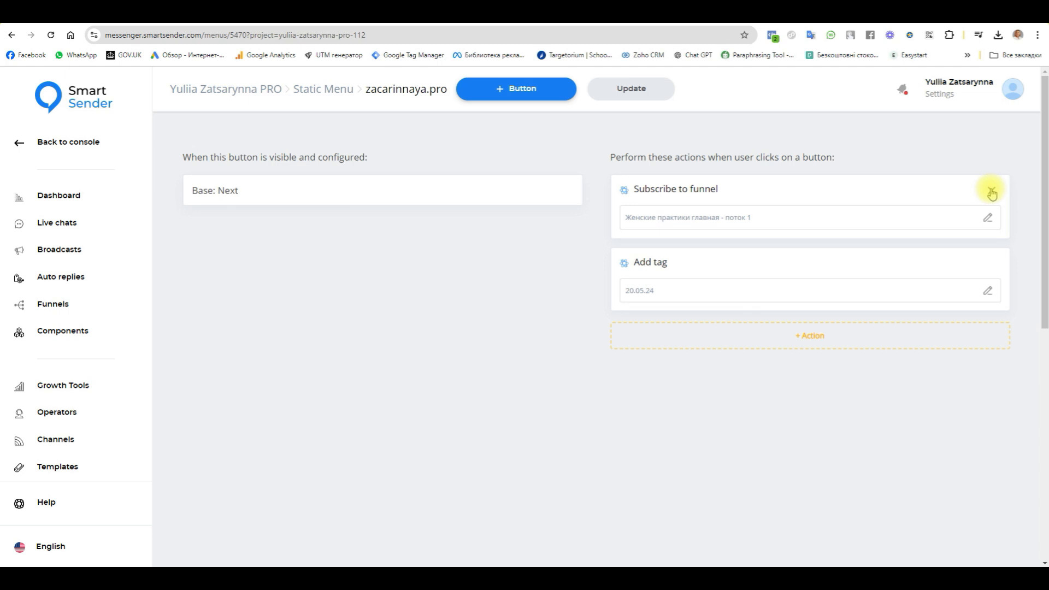
click(992, 192)
click(580, 357)
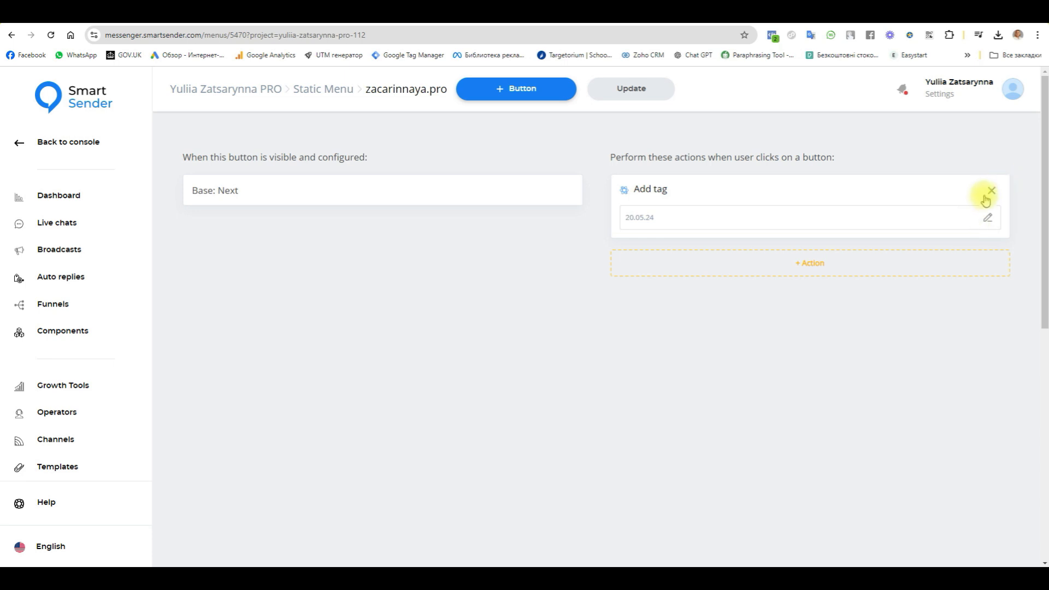
click(989, 194)
click(569, 361)
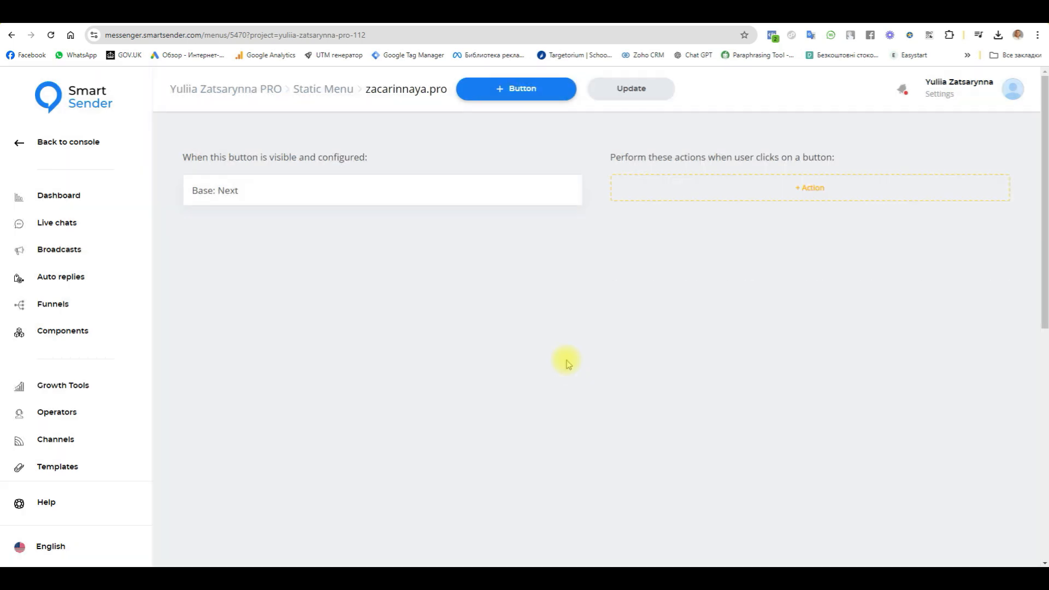
Open the settings of the landing page widget "test" from the Widgets growth tool.
click(65, 387)
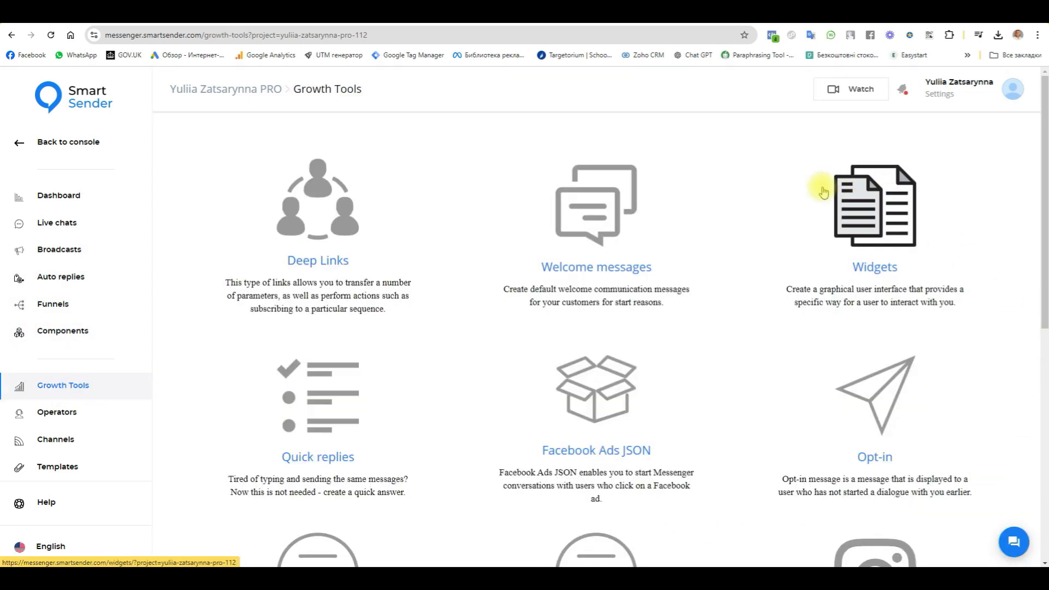
click(888, 204)
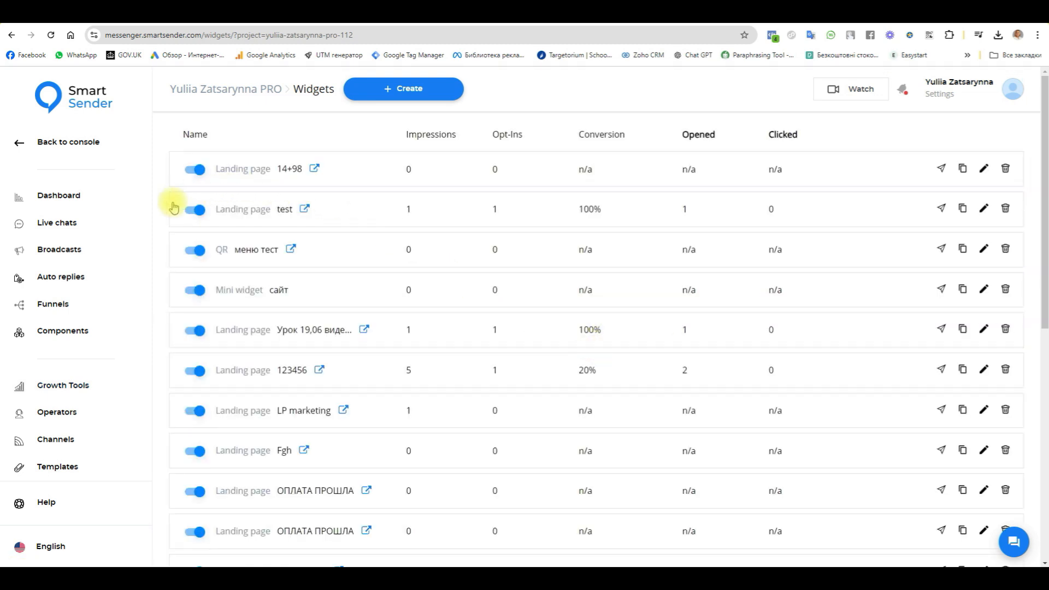
click(261, 211)
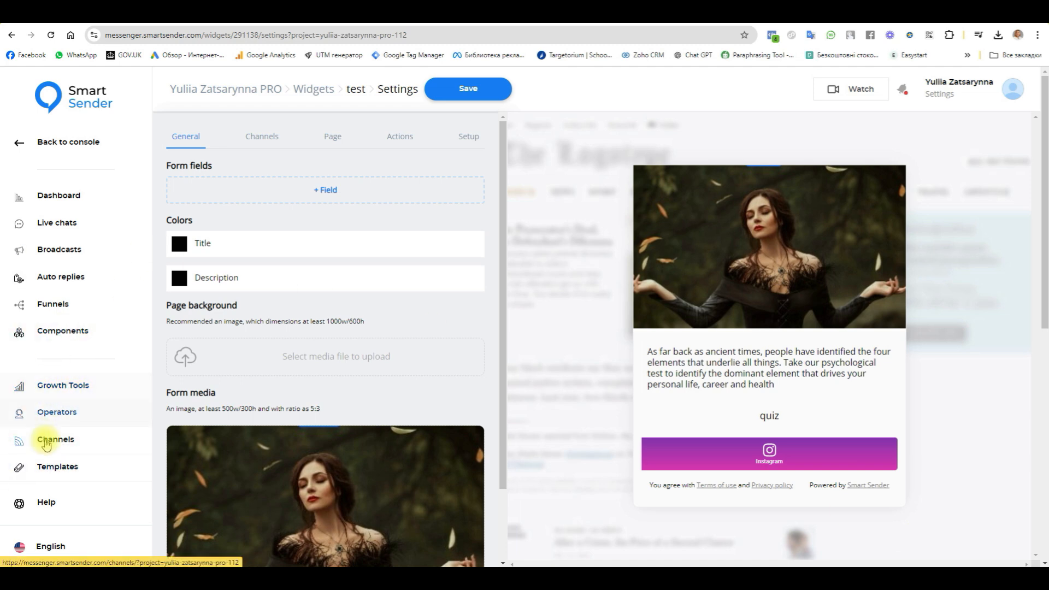
Open the Instagram channel's static menu in a separate browser tab, keeping the widget settings open.
right_click(53, 384)
click(104, 396)
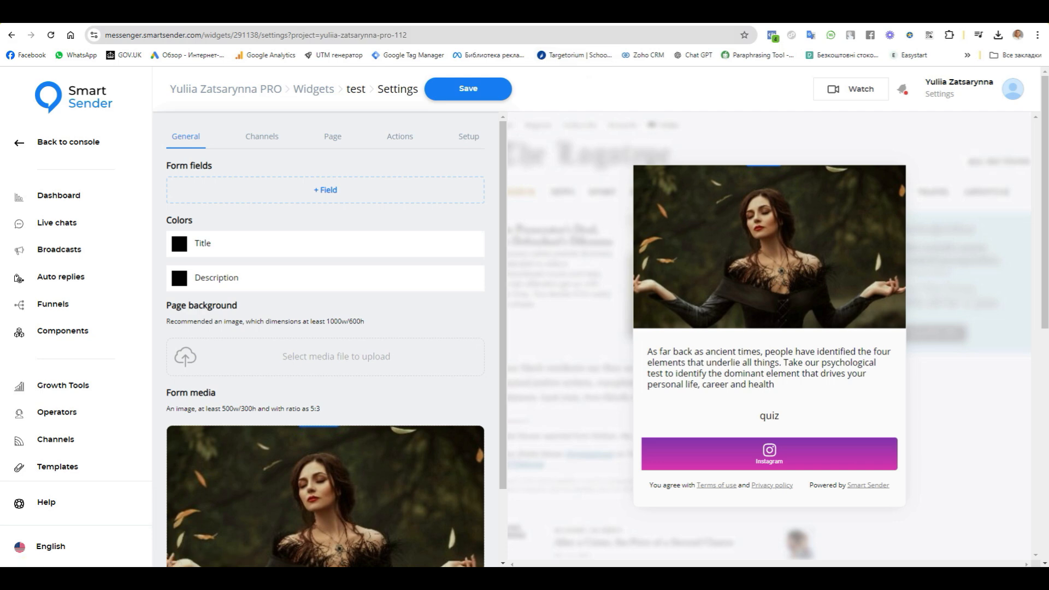
click(596, 13)
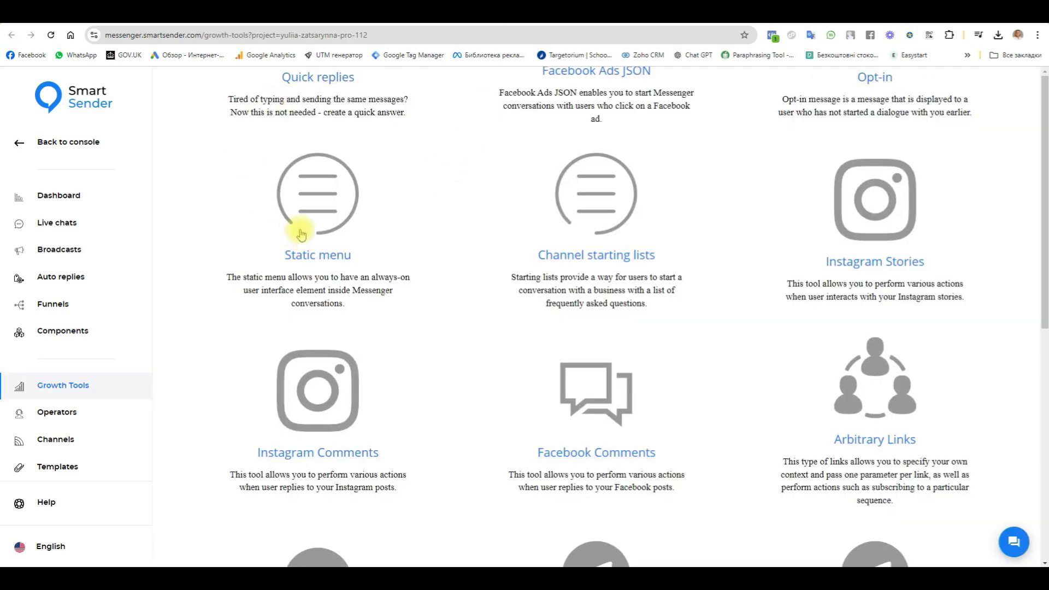
click(306, 228)
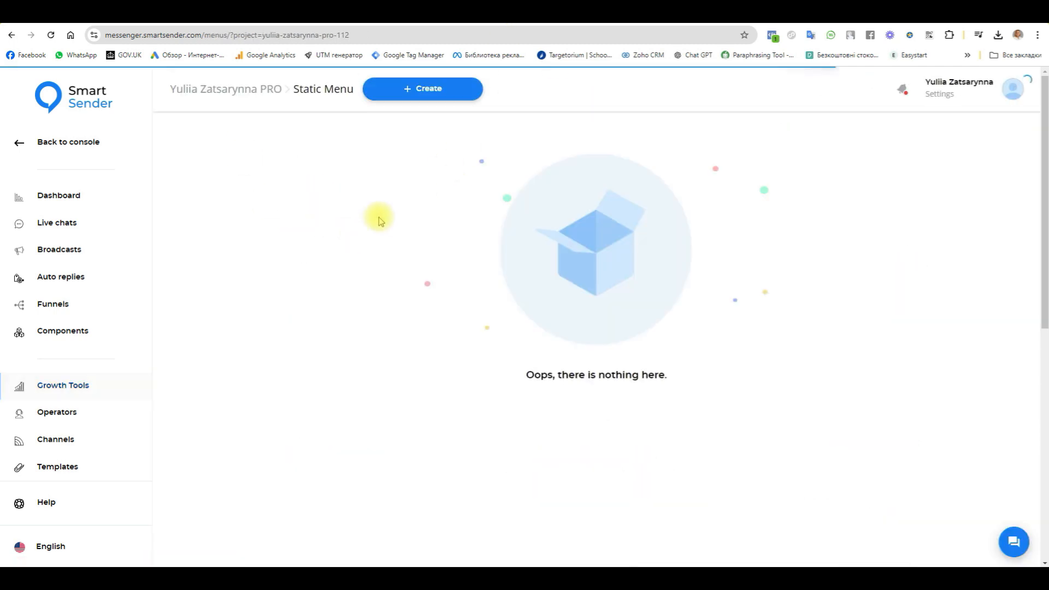
click(375, 168)
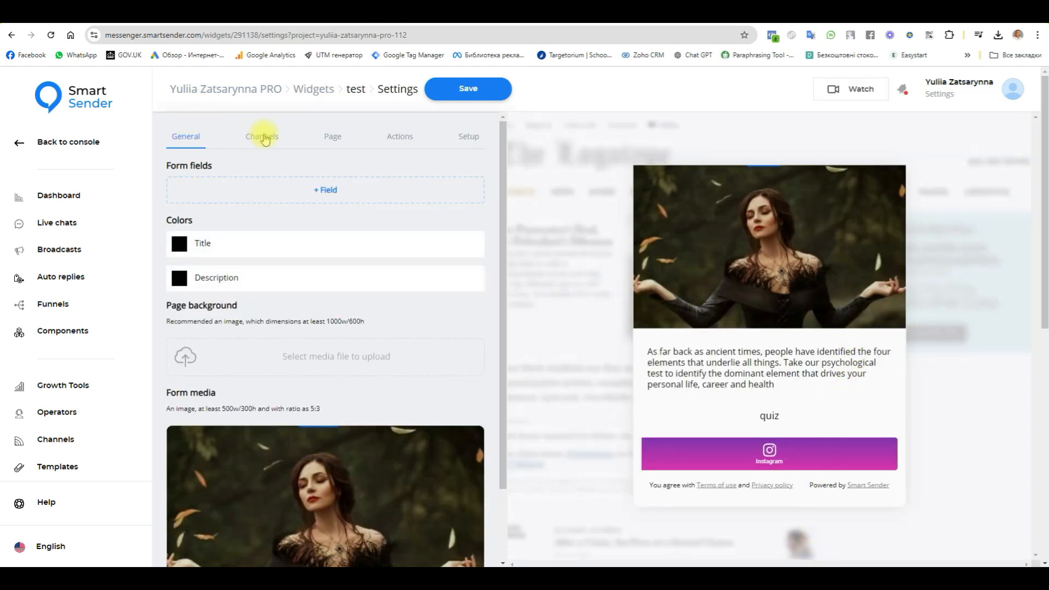
Replace the test widget's opt-in action with Subscribe to funnel using "To take the test", and return to the General settings.
click(400, 137)
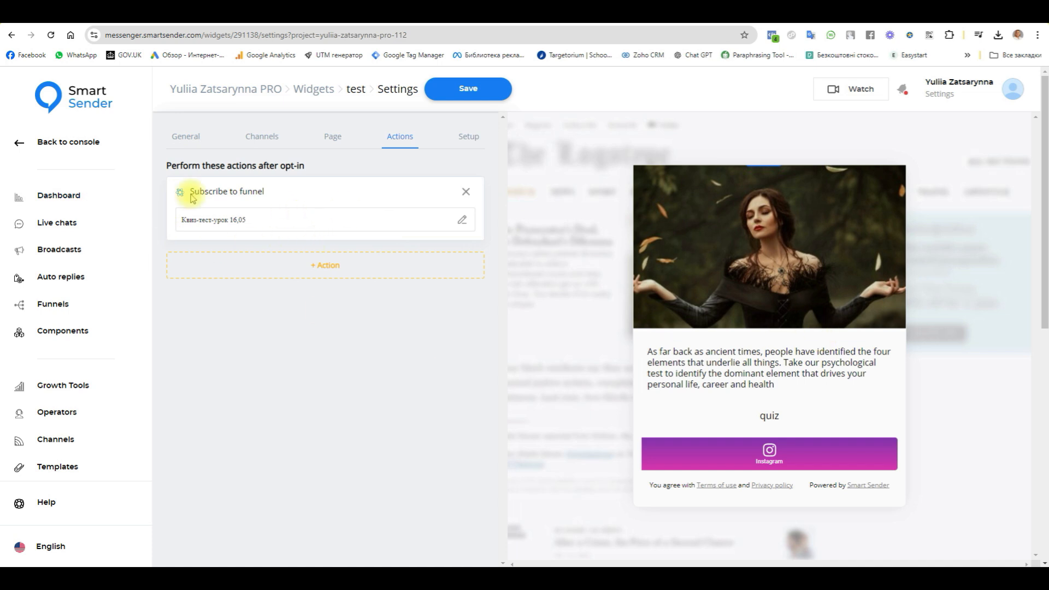
click(465, 191)
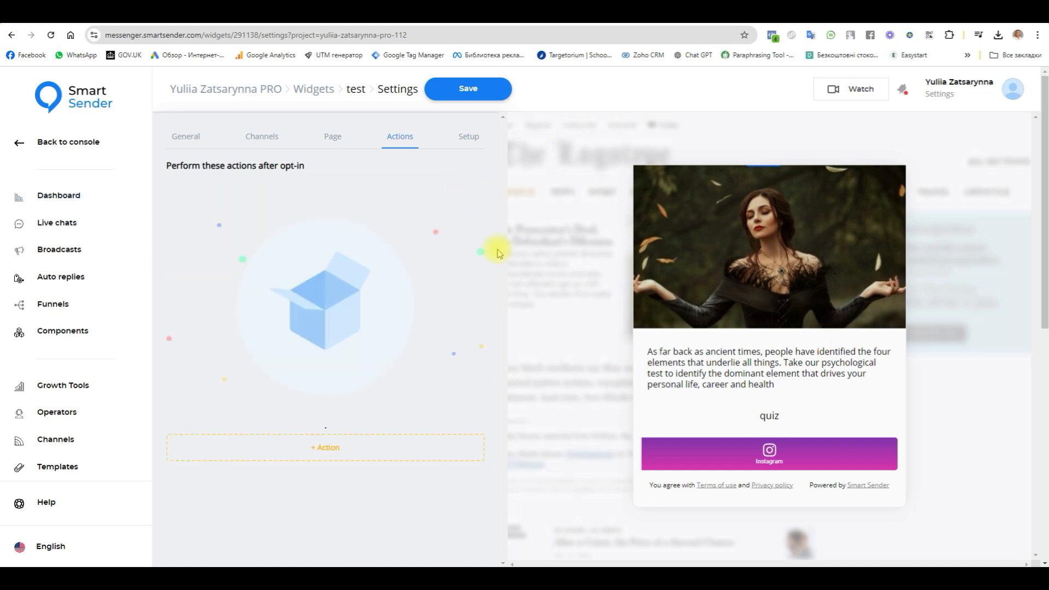
click(314, 448)
click(429, 335)
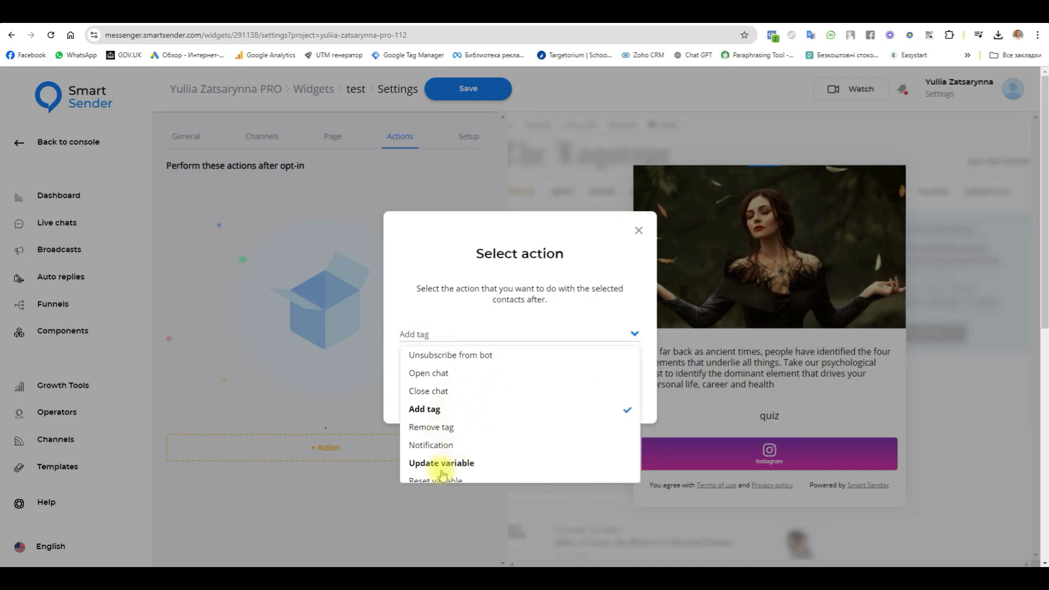
scroll(442, 473, down, 2)
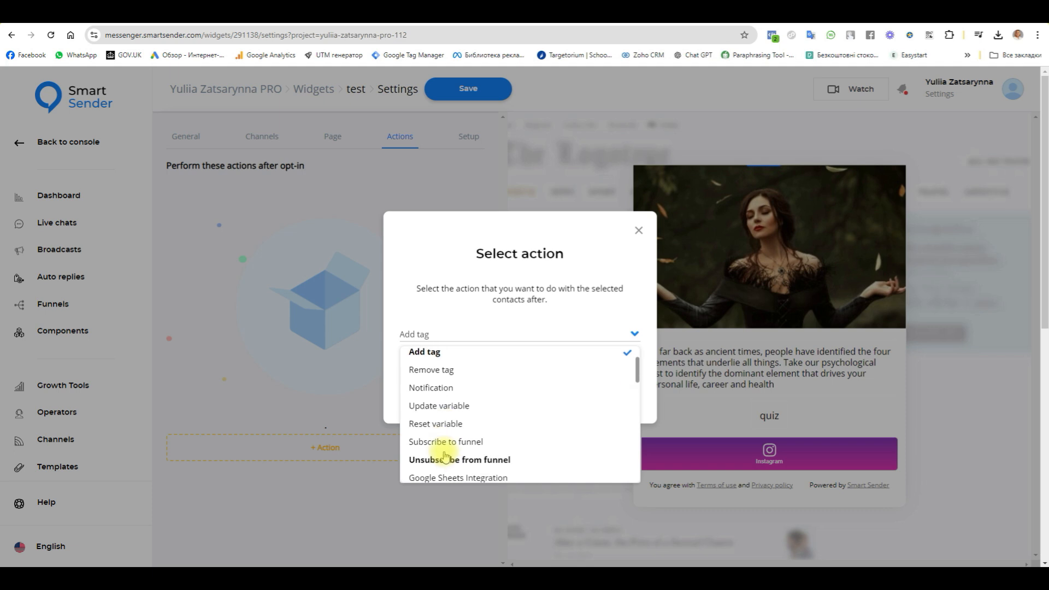
click(445, 442)
click(525, 378)
click(893, 190)
scroll(1008, 284, down, 5)
scroll(1008, 343, down, 6)
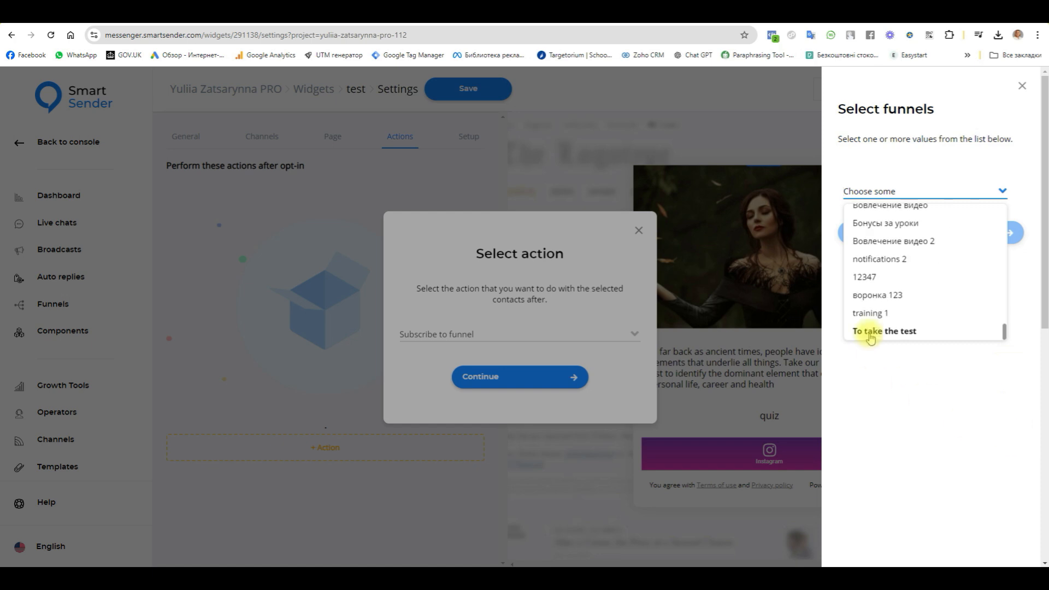
click(869, 333)
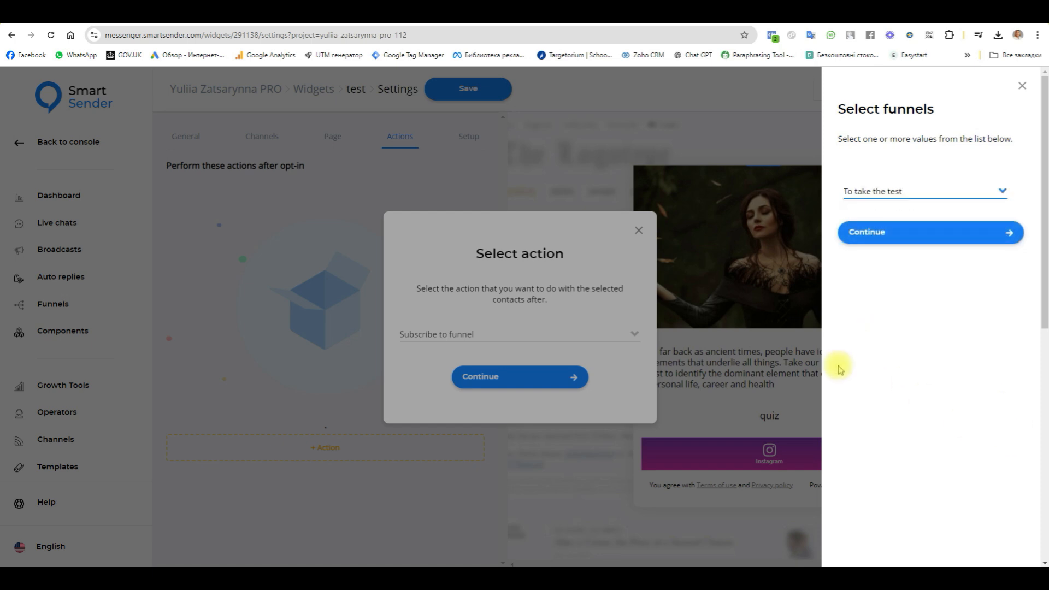
click(874, 241)
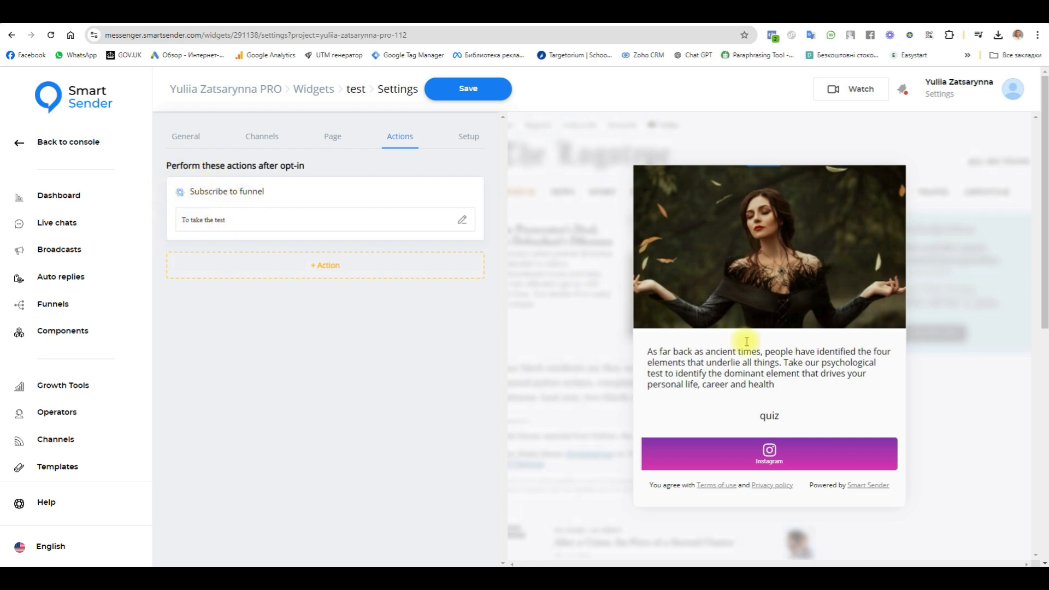
click(186, 134)
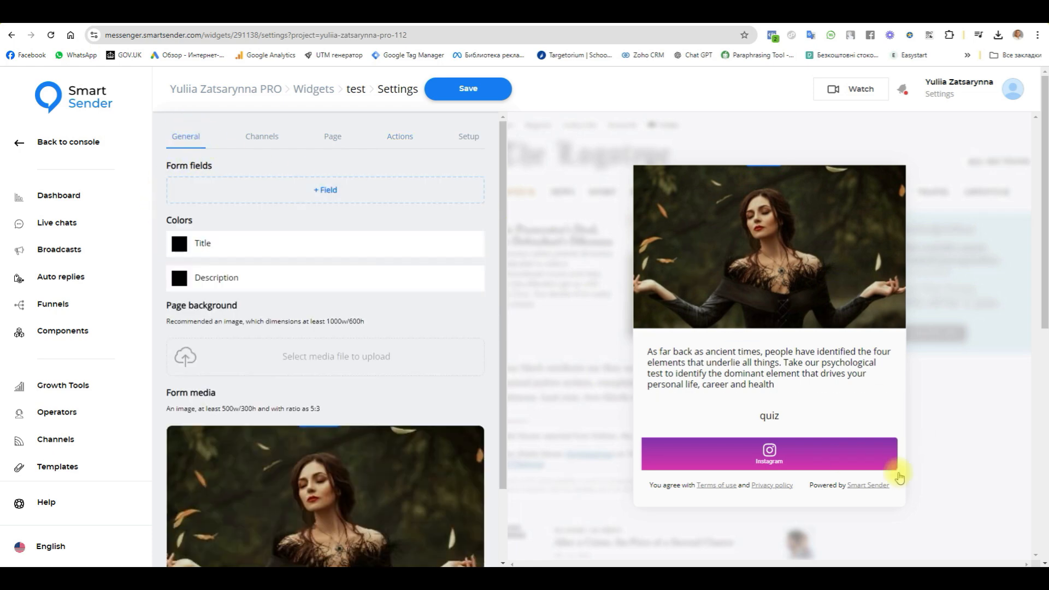